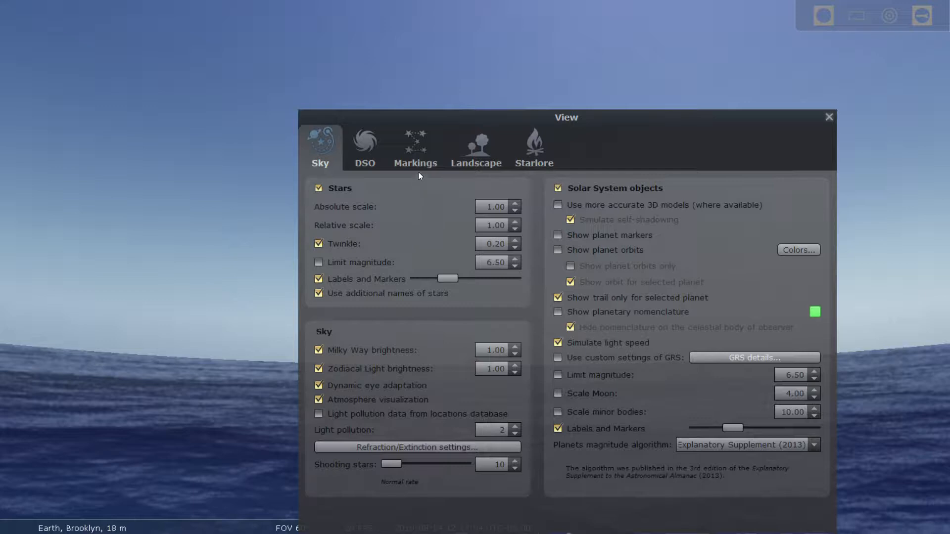
- Turn on the meridian, galactic equator and galactic grid markings, and hide the atmosphere
left_click(417, 143)
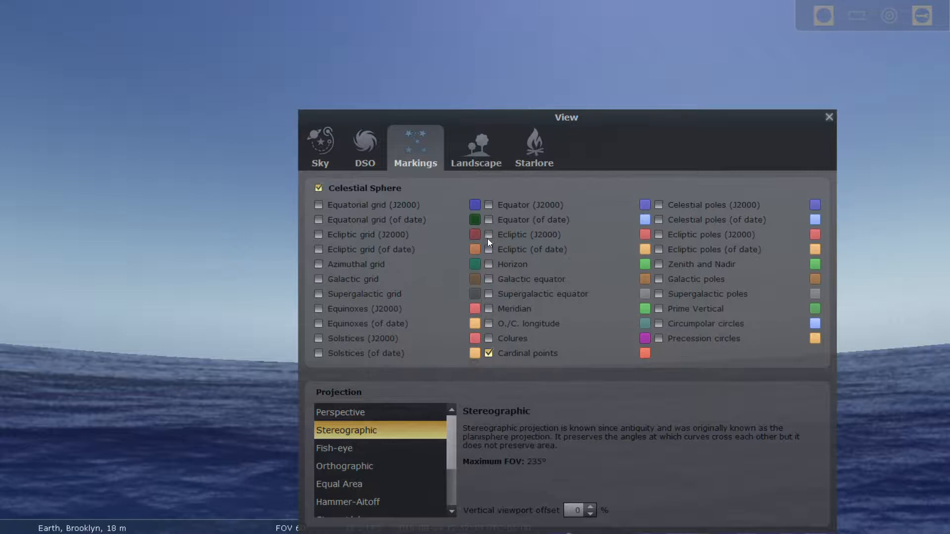
left_click(489, 309)
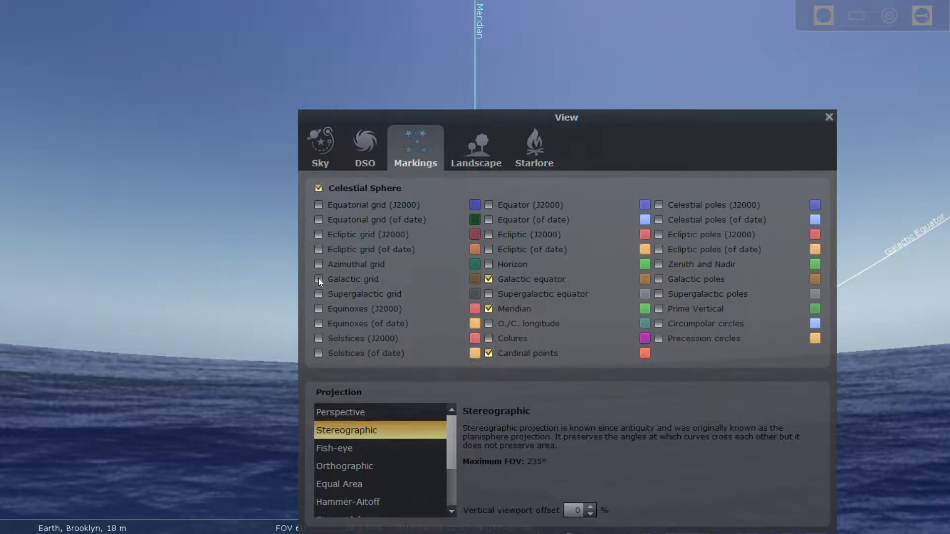
left_click(829, 117)
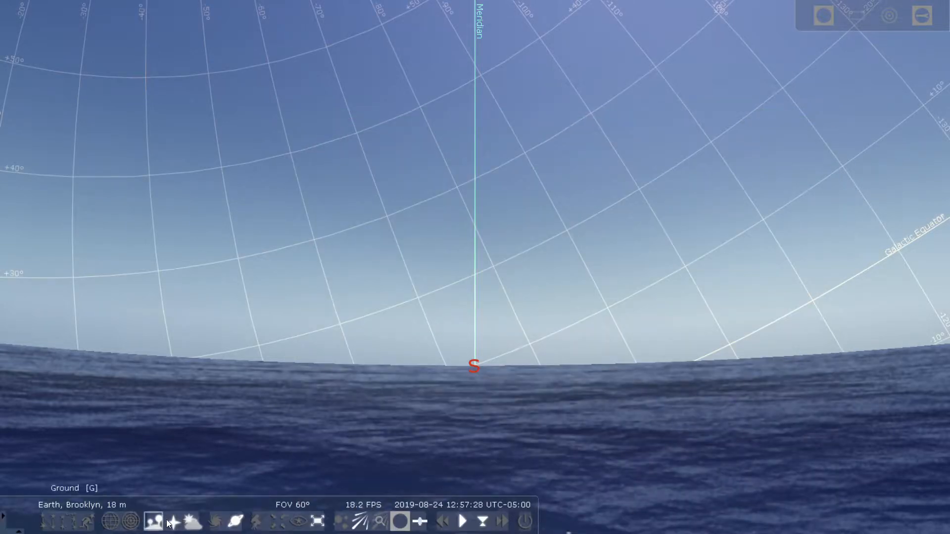
left_click(193, 521)
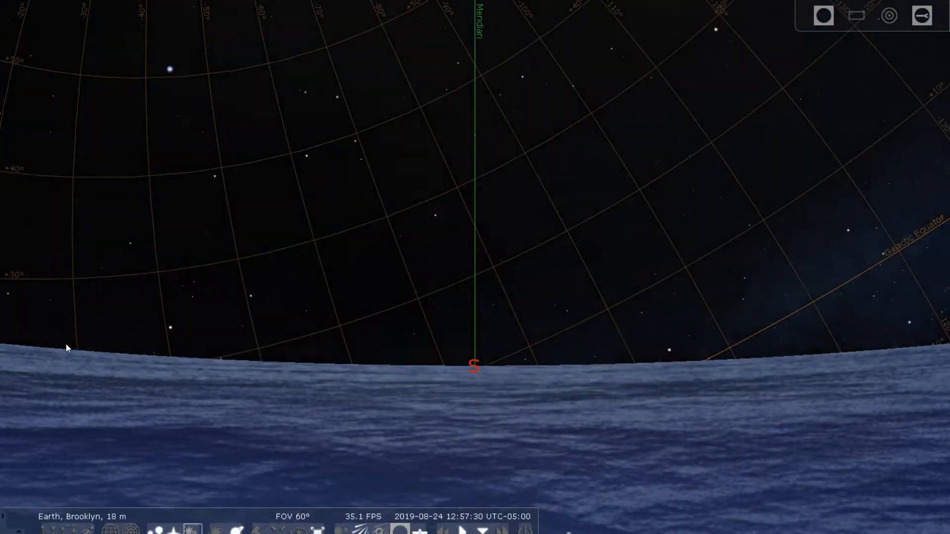
- Open the date and time window and the location window, and bring the location window fully into view
mouse_move(19, 316)
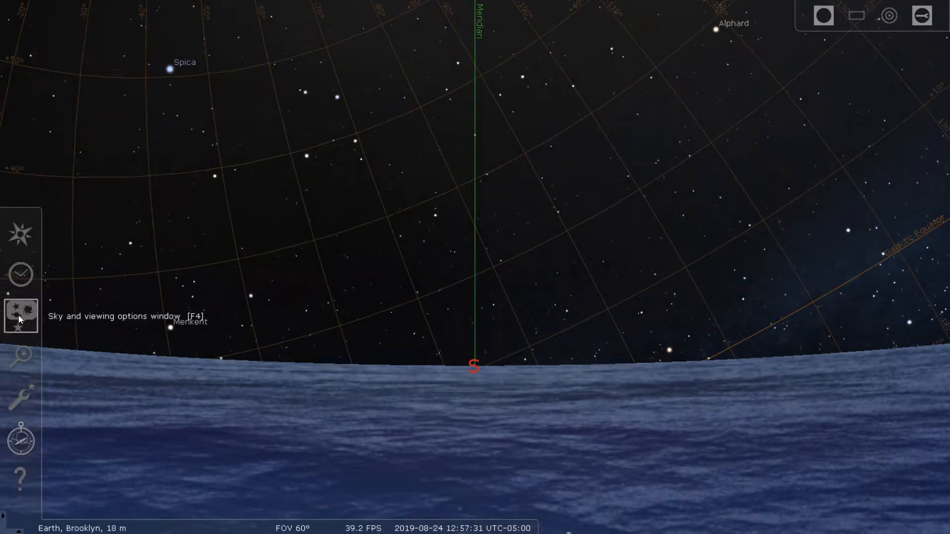
left_click(19, 277)
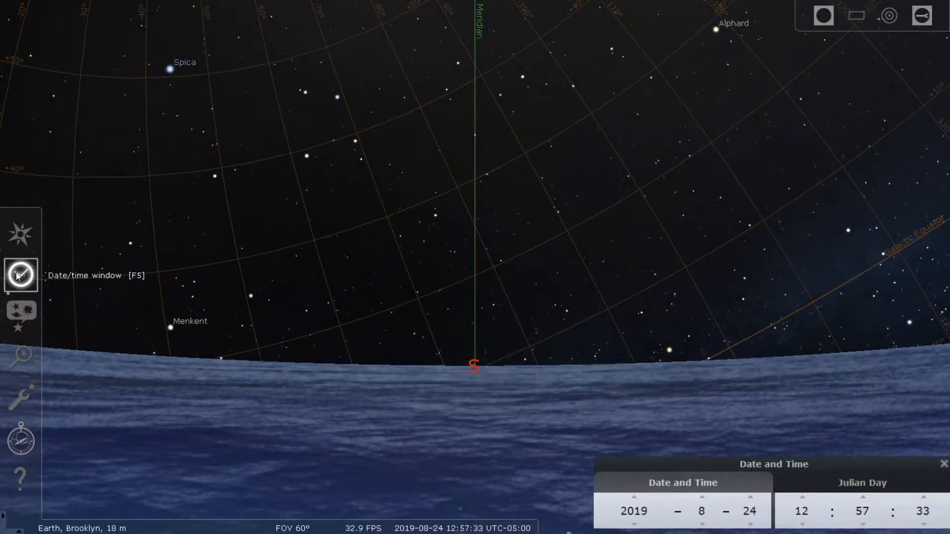
left_click(17, 236)
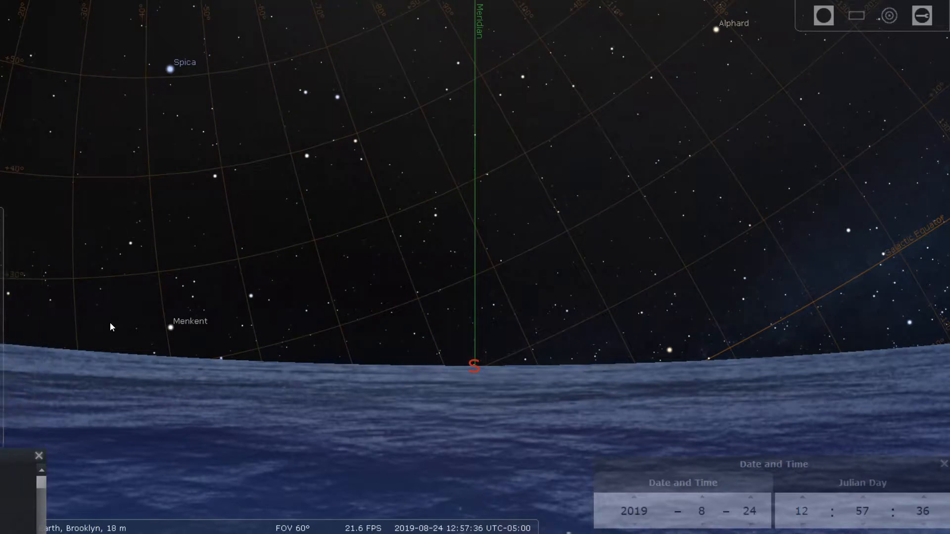
left_click_drag(17, 461, 450, 148)
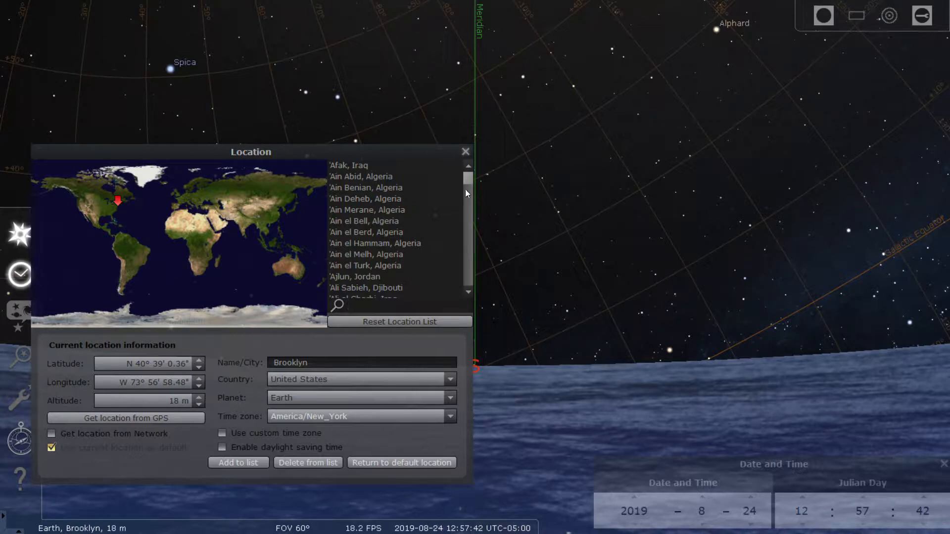
- Set the observing location to Valdivia, Chile, comparing its sky once with that of the default location
left_click_drag(467, 176, 472, 268)
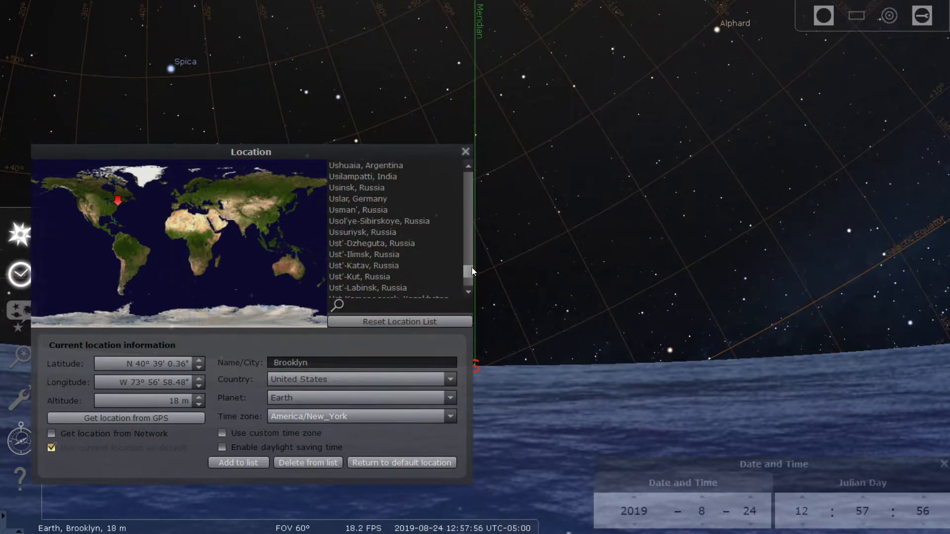
left_click_drag(472, 268, 471, 269)
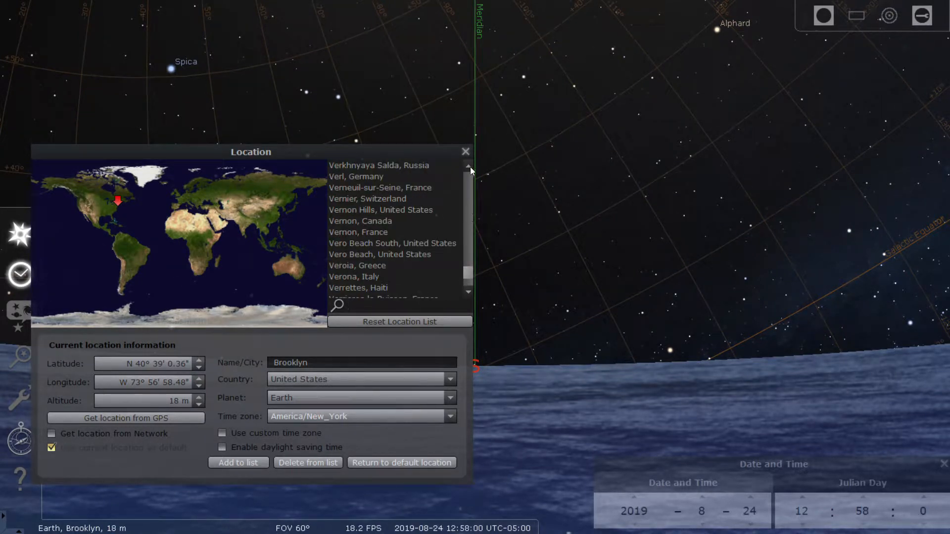
left_click_drag(469, 164, 469, 164)
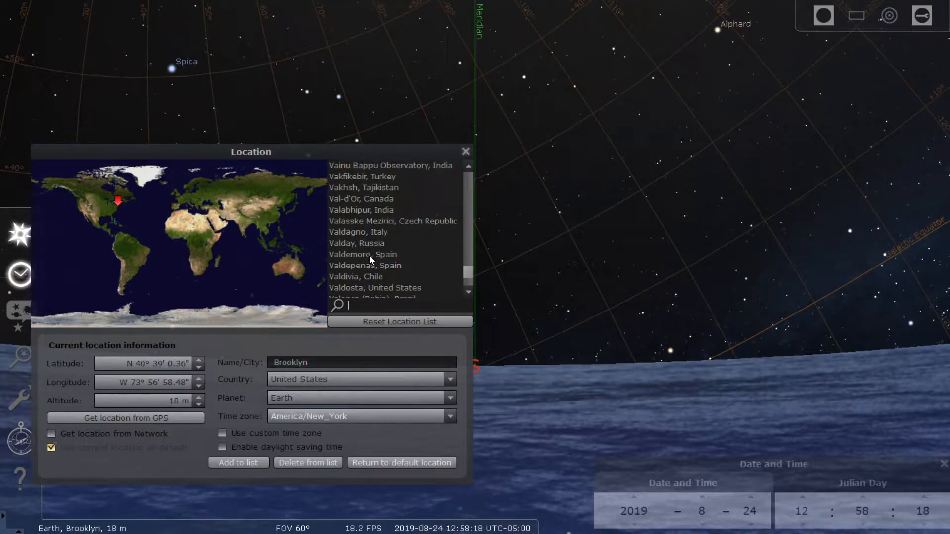
left_click(355, 277)
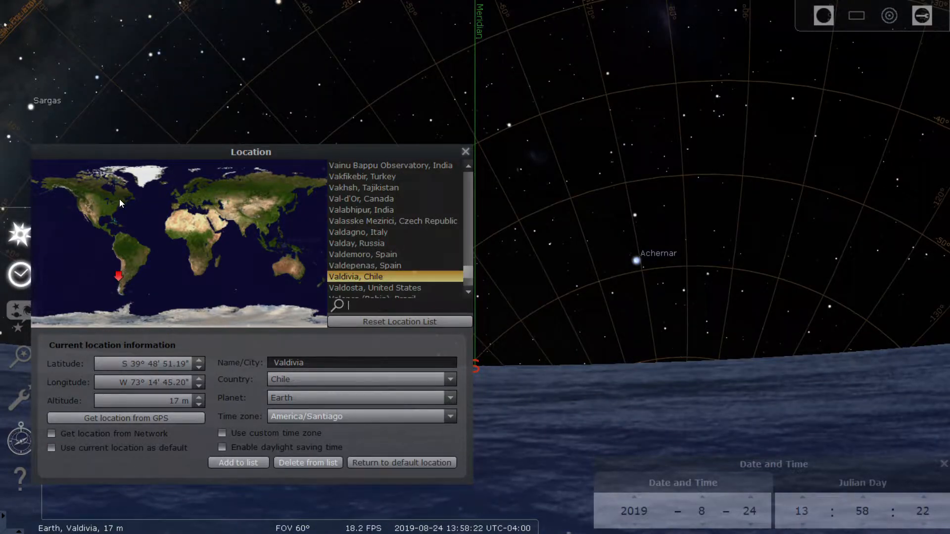
left_click(357, 462)
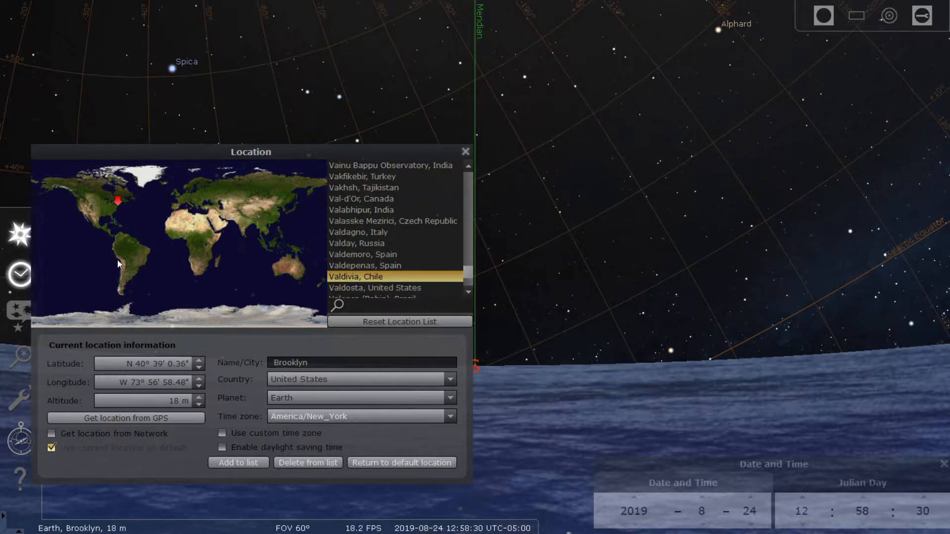
left_click(353, 277)
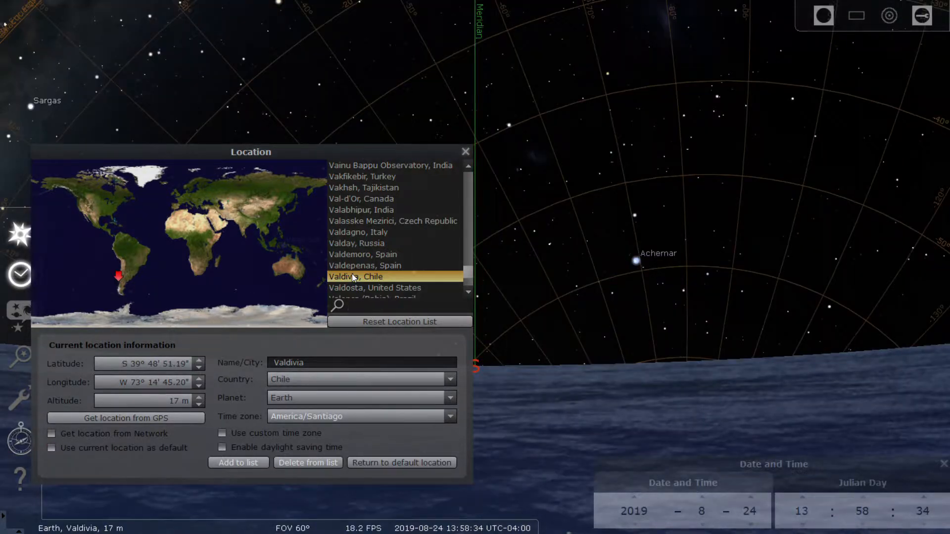
- Move the location window out of the way and turn the view to the sky above the northern horizon
left_click_drag(412, 149, 2, 474)
mouse_move(100, 357)
left_mouse_down()
mouse_move(325, 375)
mouse_move(650, 361)
left_mouse_up()
left_click_drag(99, 381, 678, 343)
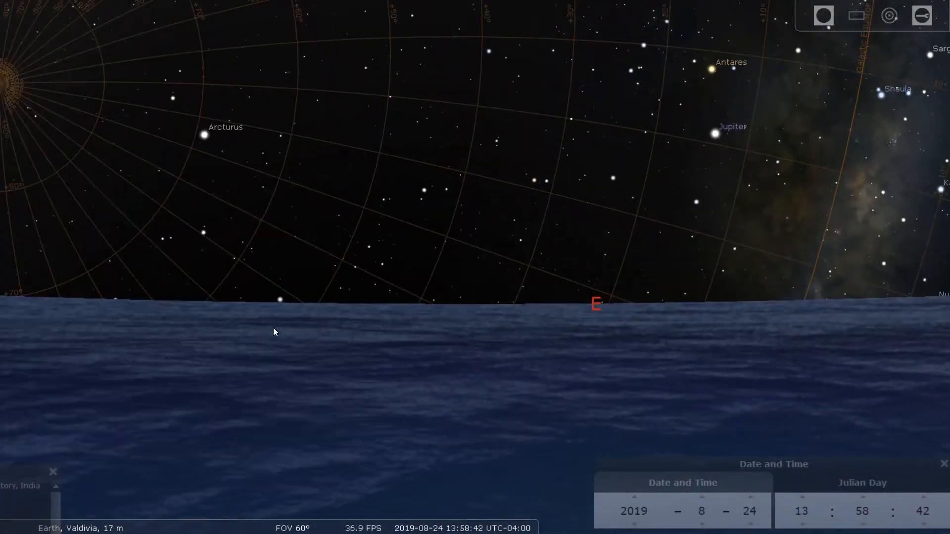
left_click_drag(276, 329, 684, 352)
left_click_drag(431, 376, 723, 384)
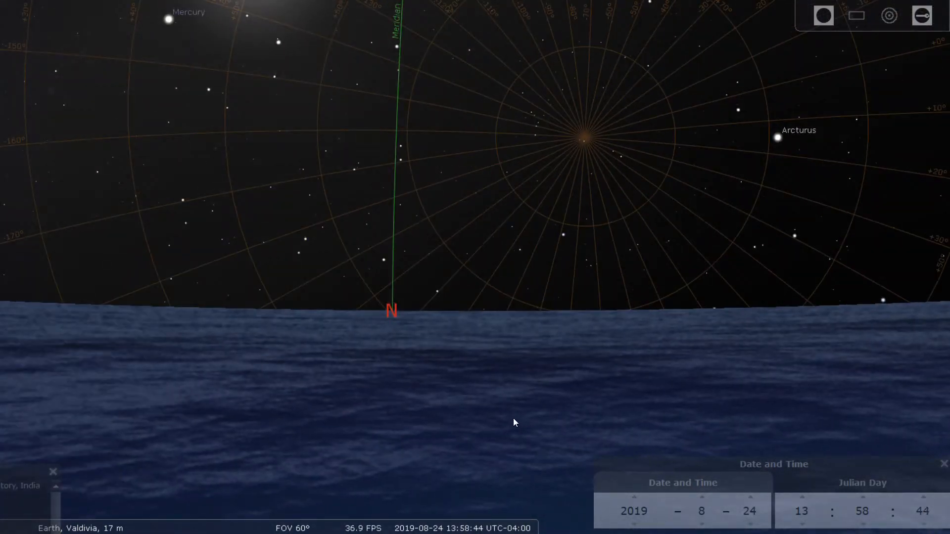
left_click_drag(555, 424, 611, 422)
left_click_drag(329, 379, 376, 522)
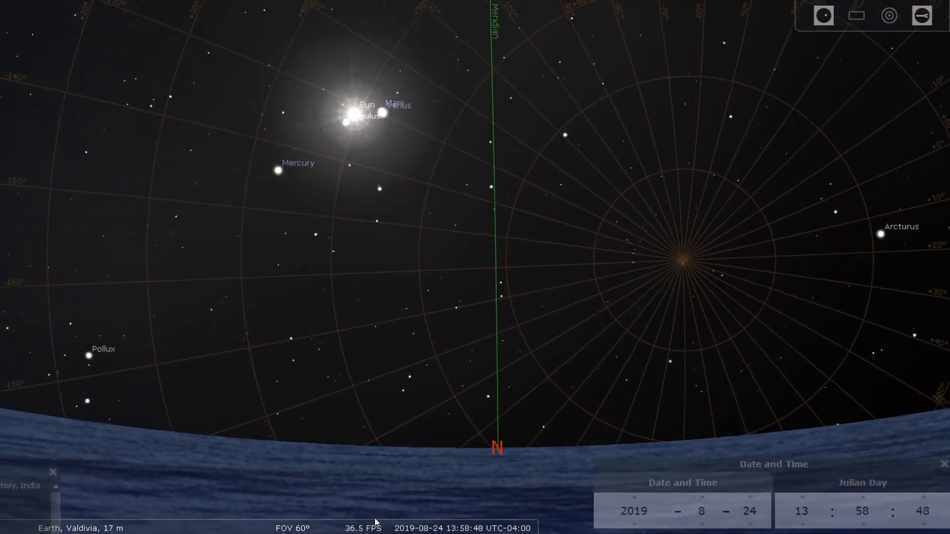
left_click_drag(394, 450, 386, 467)
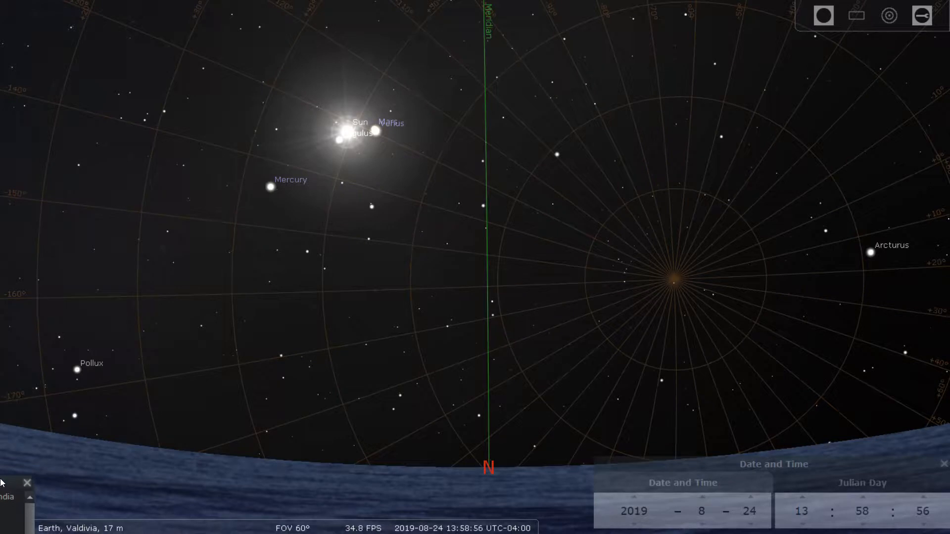
- Show the constellation lines and advance the time to hour 19
mouse_move(51, 531)
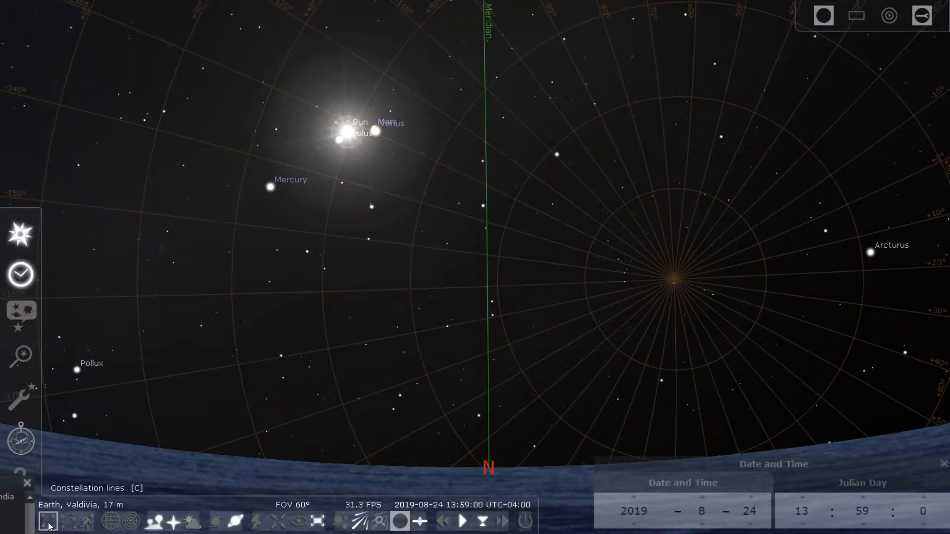
left_click(48, 522)
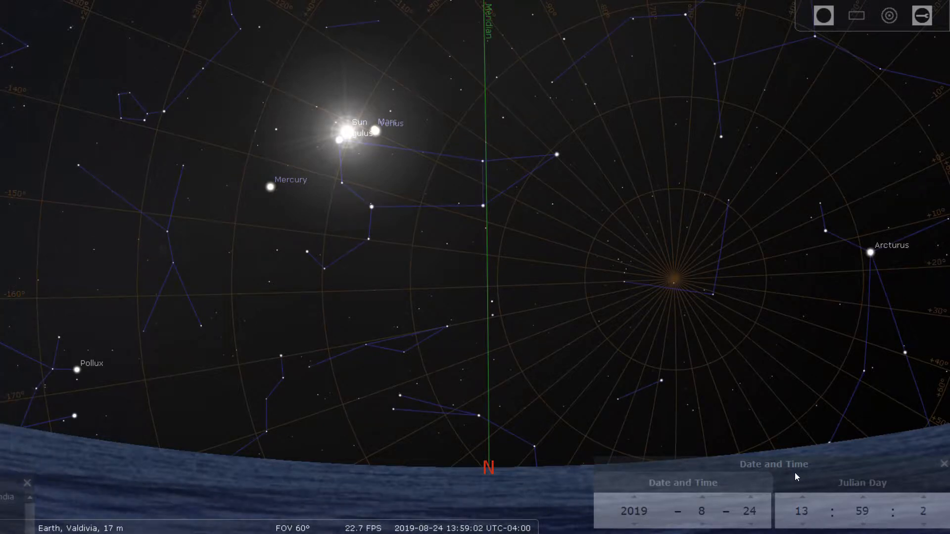
left_click(800, 496)
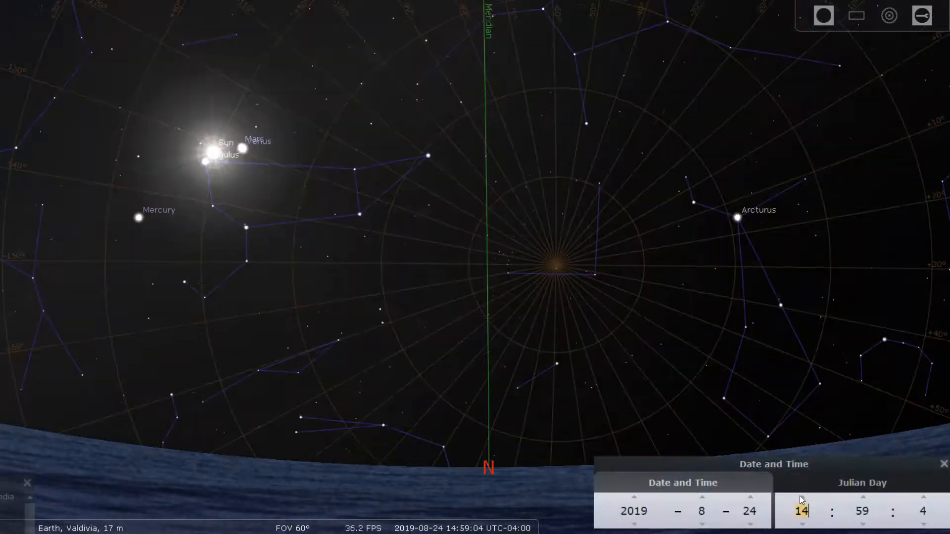
left_click(800, 496)
left_click(800, 496)
left_click(800, 496)
left_click(800, 496)
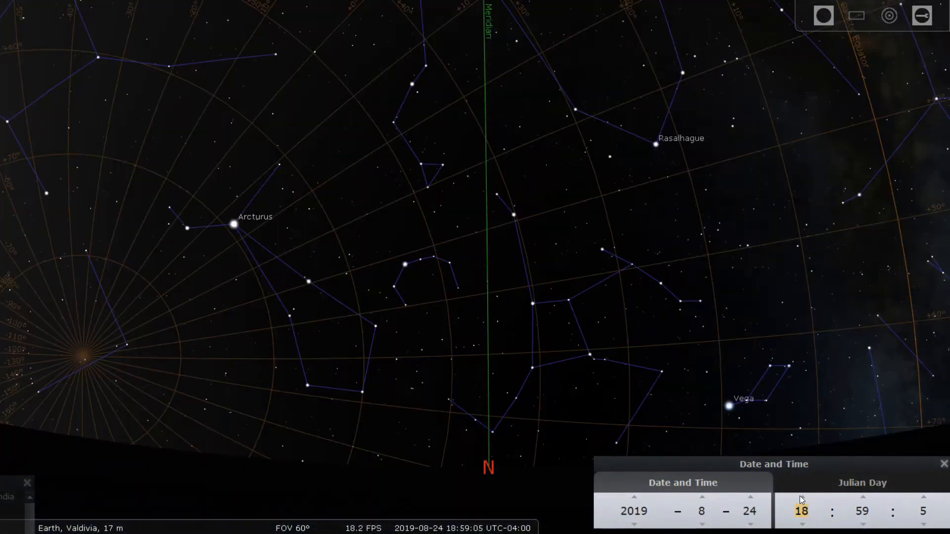
left_click(800, 496)
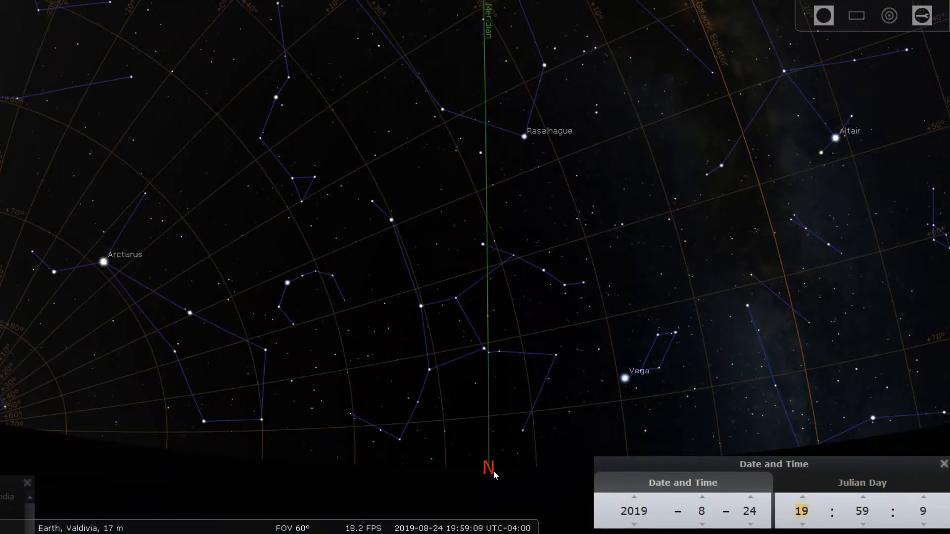
- Widen the north-facing view to a field of about 82° and display the constellation art
left_click_drag(495, 470, 495, 484)
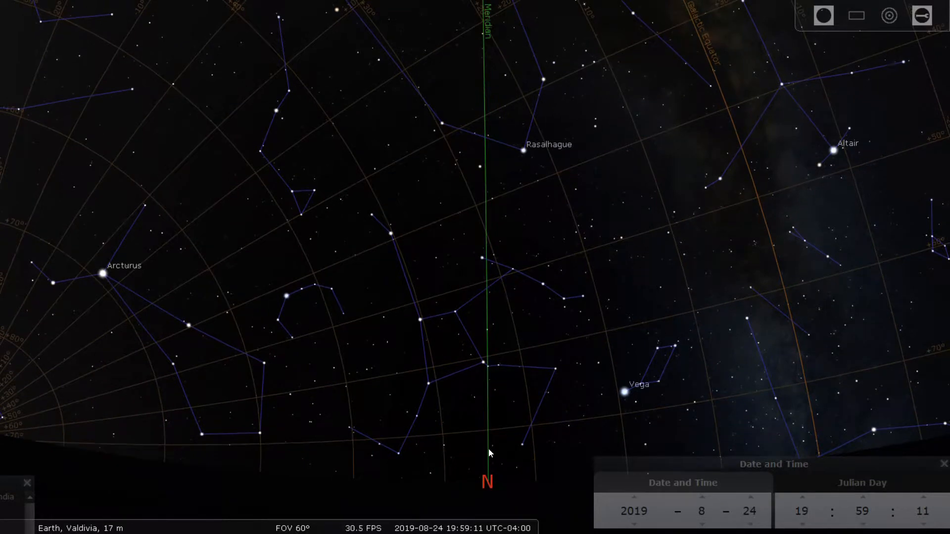
left_click_drag(488, 449, 488, 485)
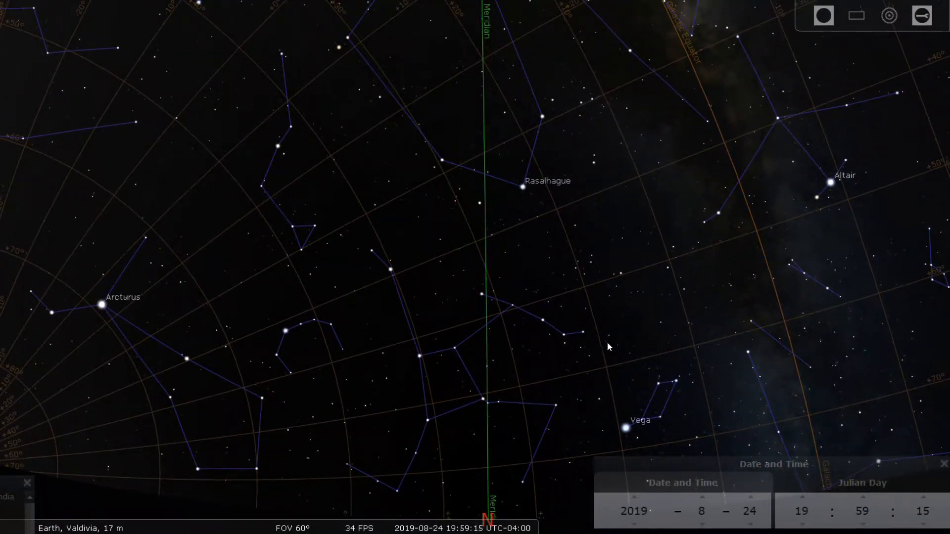
scroll(608, 342, "down", 2)
scroll(607, 342, "down", 2)
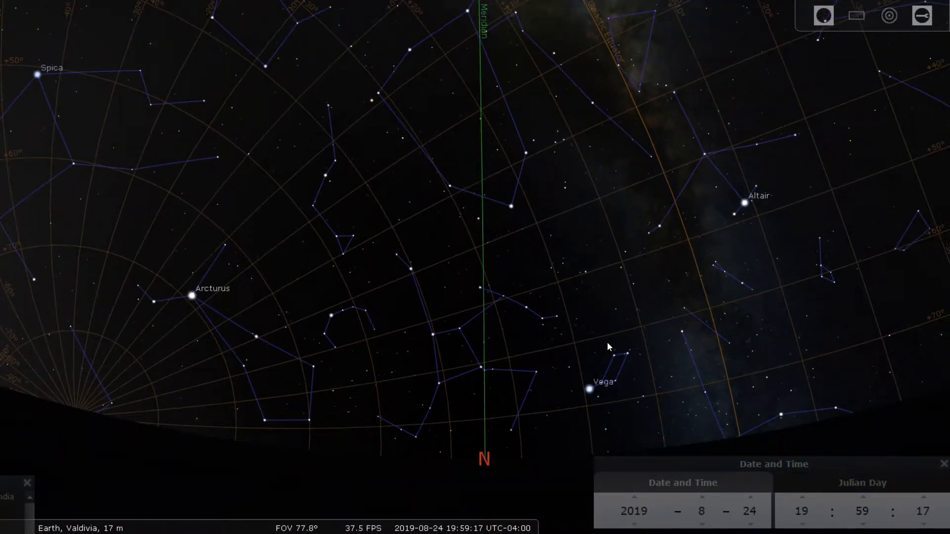
left_click(608, 343)
scroll(607, 342, "down", 1)
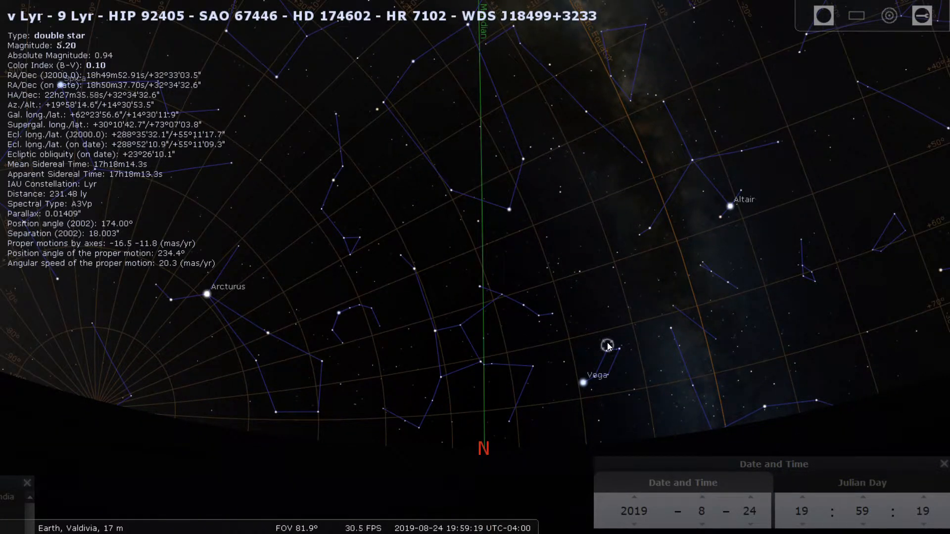
right_click(608, 346)
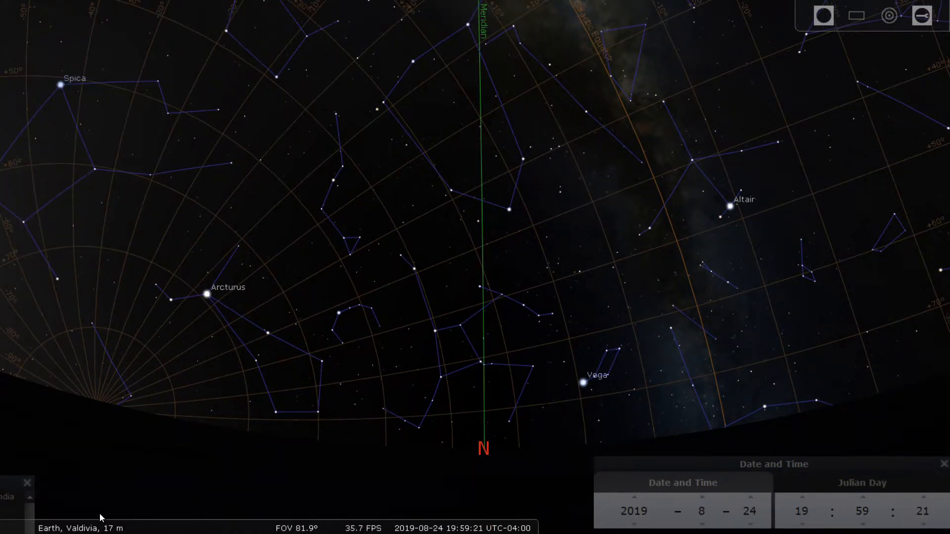
left_click(89, 523)
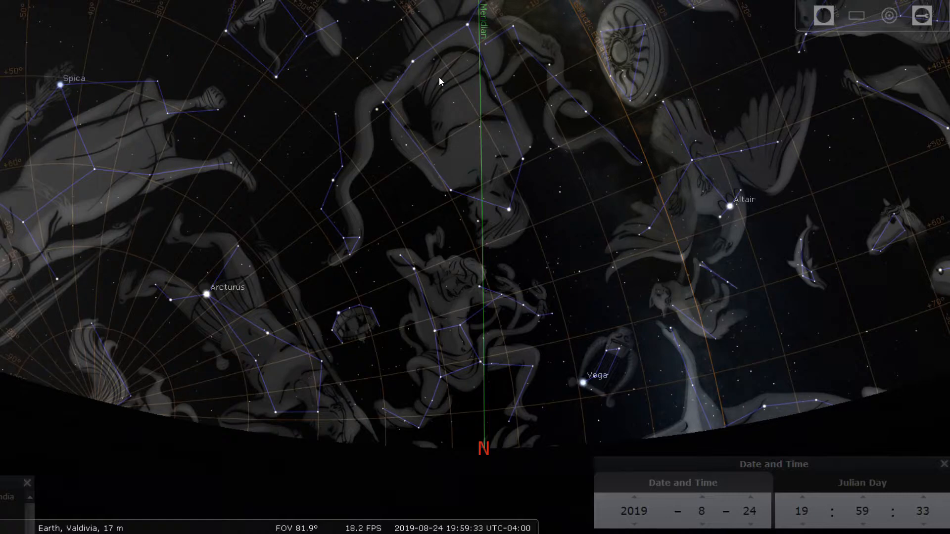
- Return to the default location and turn the view to face the southern horizon
mouse_move(20, 481)
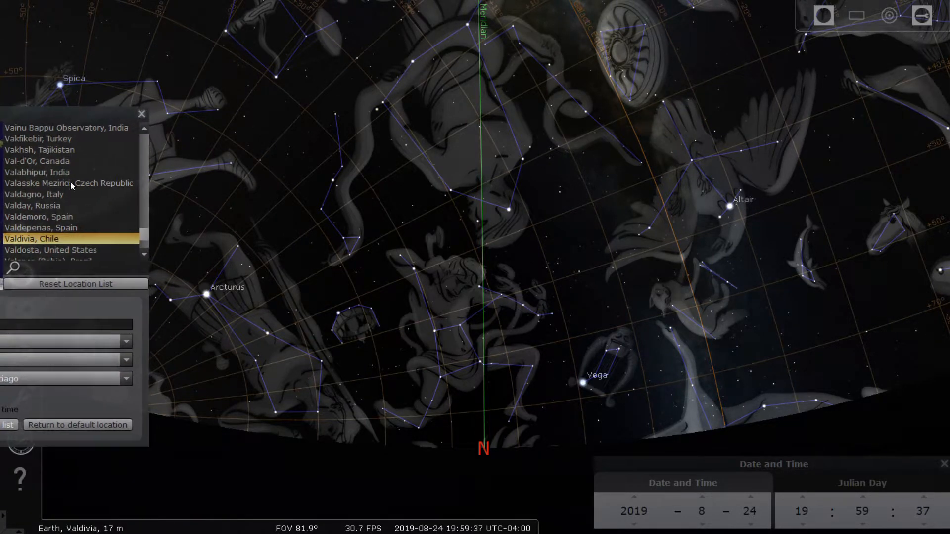
left_click(72, 424)
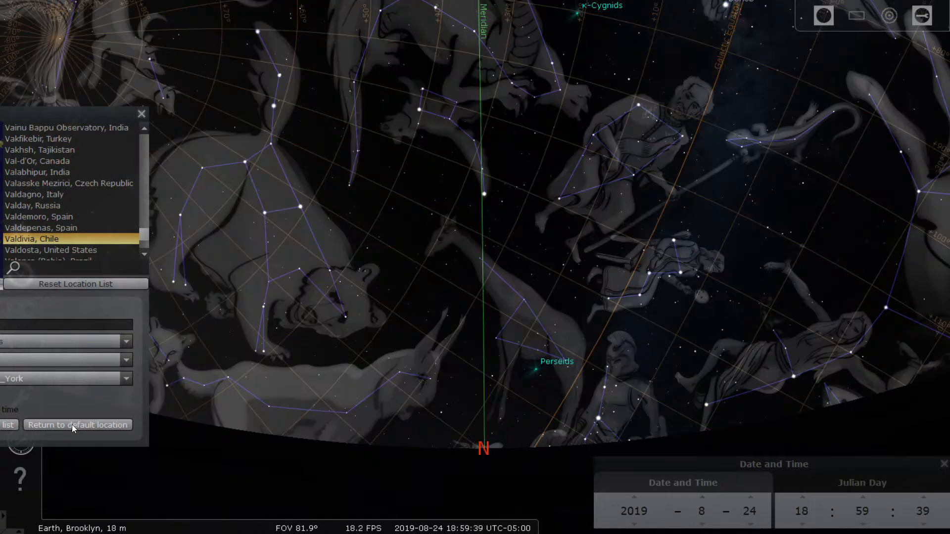
left_click_drag(279, 315, 683, 248)
left_click_drag(230, 281, 693, 262)
left_click_drag(421, 270, 945, 330)
mouse_move(501, 385)
left_mouse_down()
mouse_move(786, 406)
mouse_move(706, 433)
mouse_move(667, 433)
left_mouse_up()
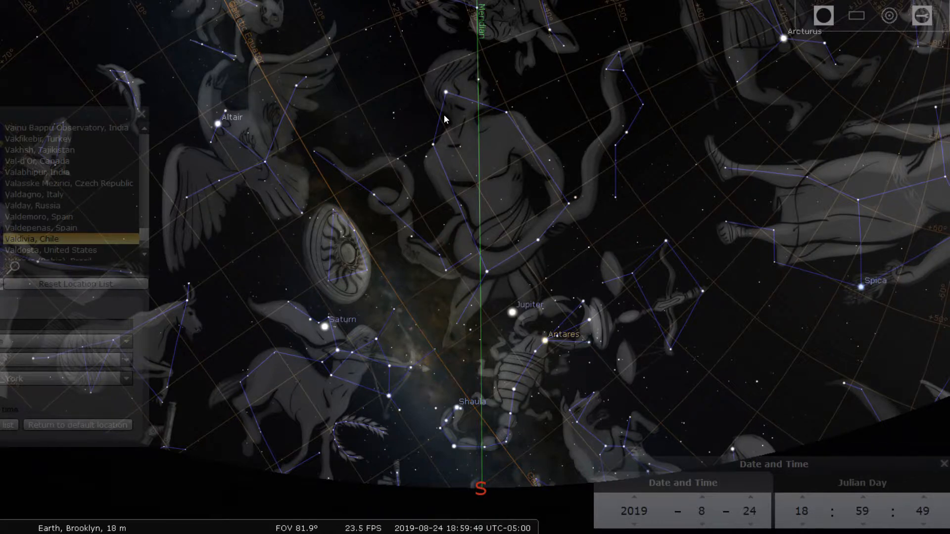
- Switch the location to Valdivia, Chile again, clear the location window away and face the northern horizon
left_click(100, 238)
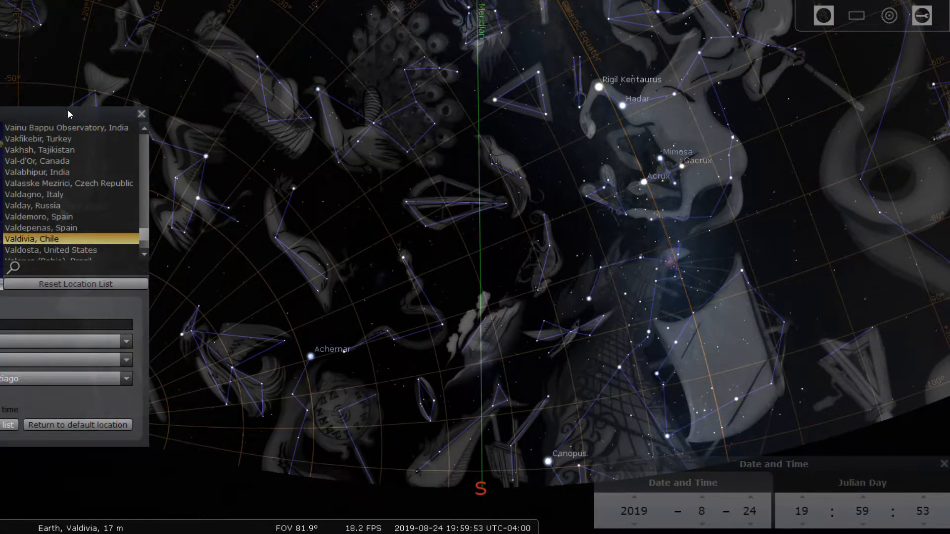
left_click_drag(68, 110, 1, 474)
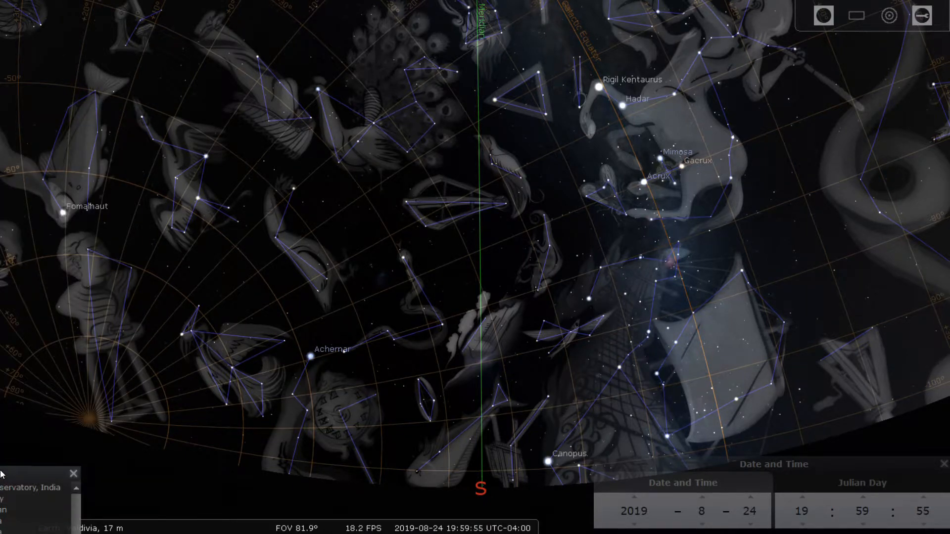
left_click_drag(274, 461, 661, 402)
left_click_drag(443, 396, 741, 406)
mouse_move(431, 400)
left_mouse_down()
mouse_move(710, 389)
mouse_move(596, 426)
mouse_move(601, 447)
left_mouse_up()
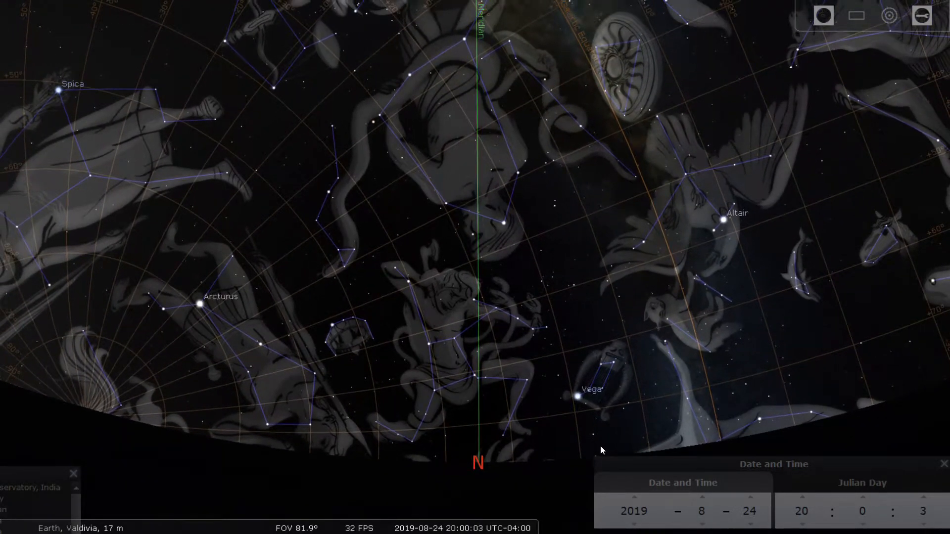
- Tilt the north-facing Valdivia view higher above the horizon and hide the constellation art
left_click_drag(536, 381, 553, 447)
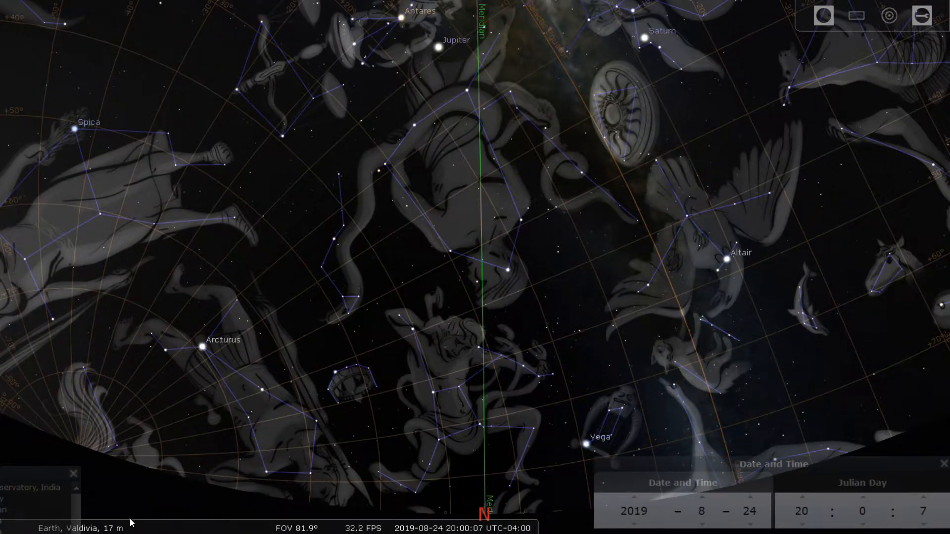
mouse_move(114, 522)
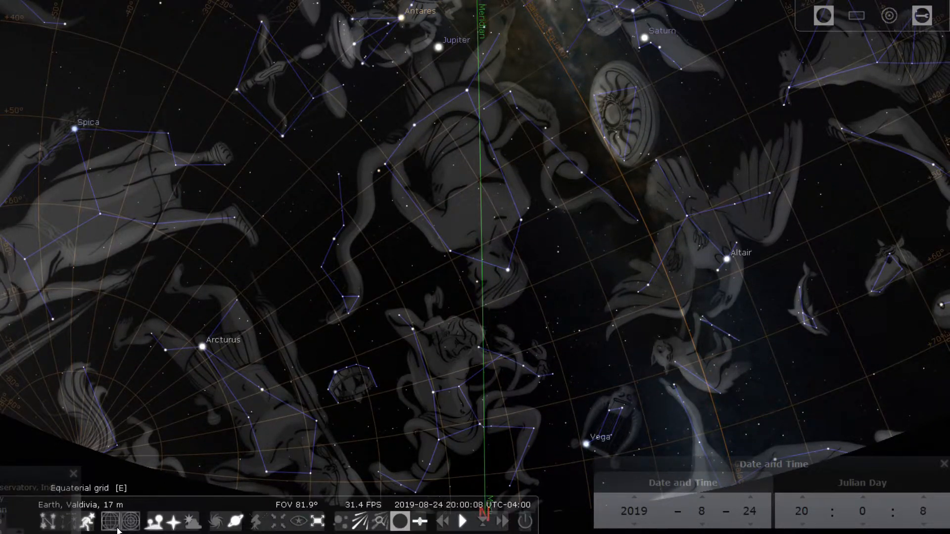
left_click(90, 522)
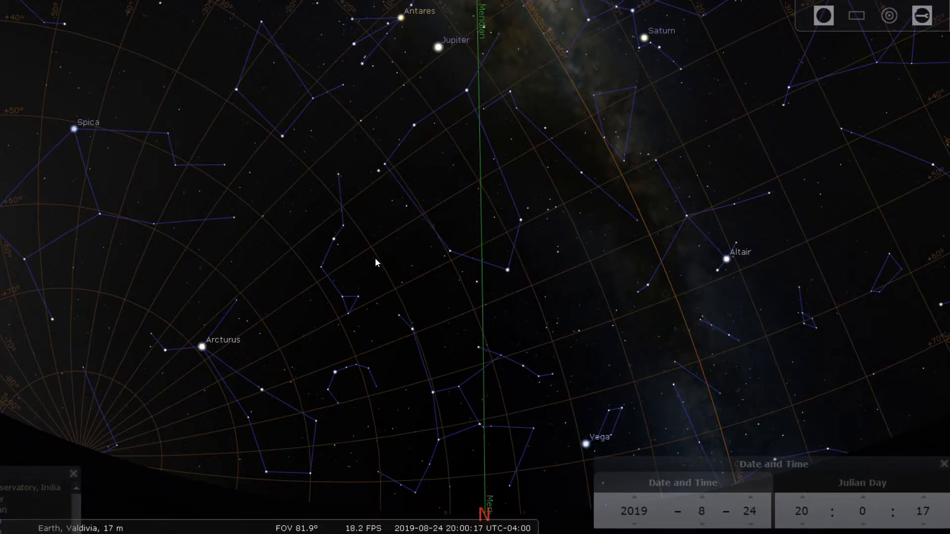
- Inspect the stars Alya in Serpens and Yed Posterior in Ophiuchus
left_click(637, 220)
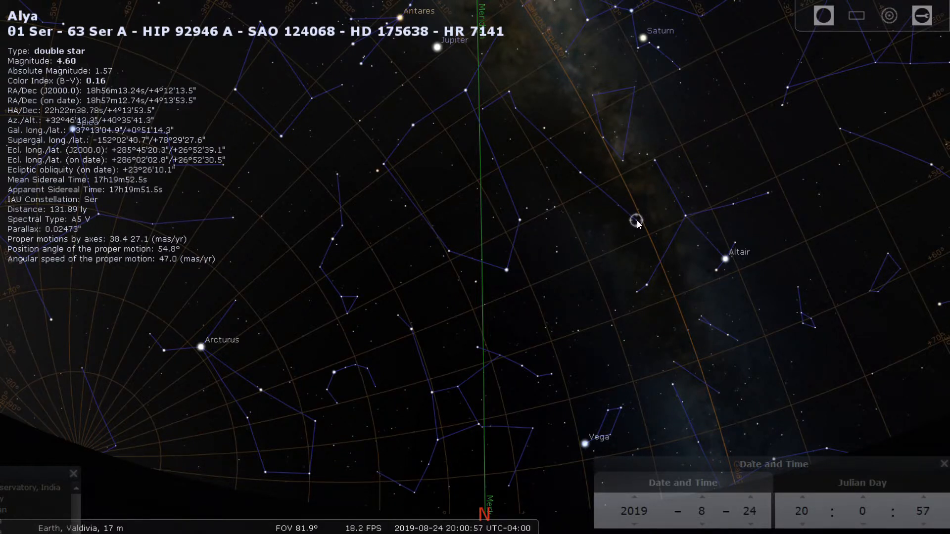
left_click(383, 165)
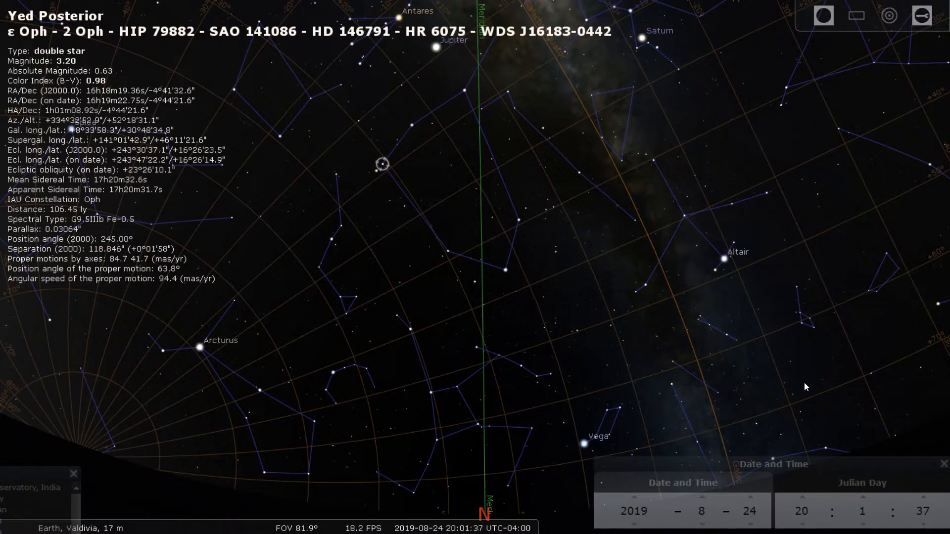
- Advance the time hour by hour to hour 8 on 25 August 2019
left_click(803, 497)
left_click(802, 496)
left_click(803, 497)
left_click(803, 497)
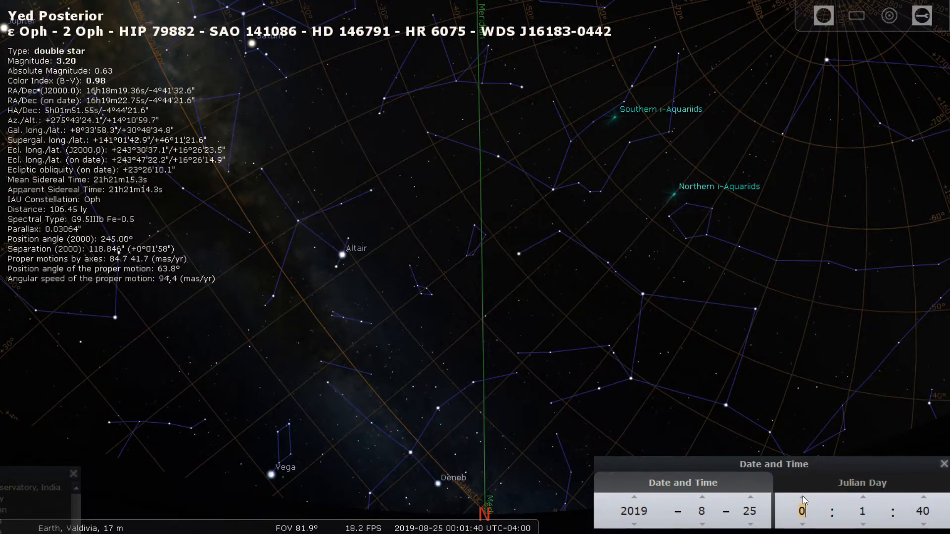
left_click(803, 497)
left_click(802, 497)
left_click(802, 497)
left_click(803, 497)
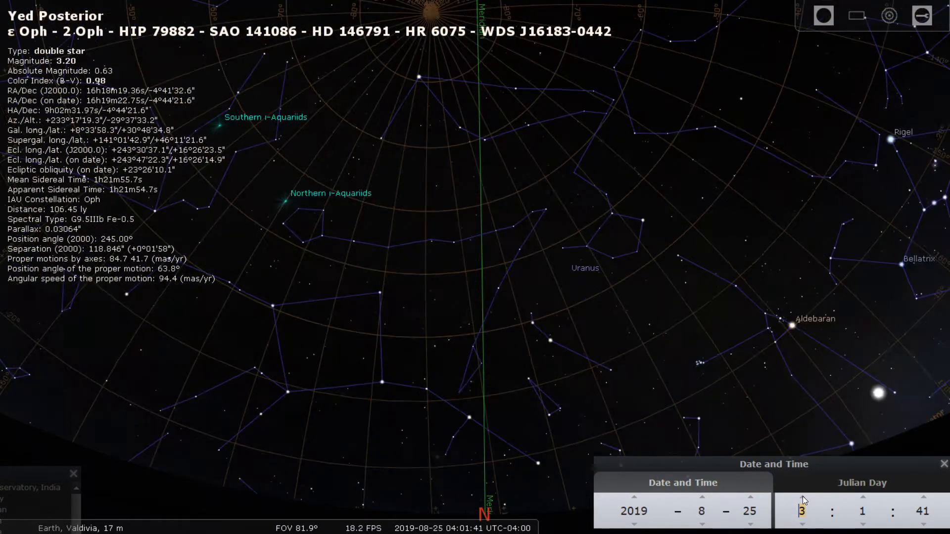
left_click(803, 497)
left_click(803, 497)
left_click(803, 497)
left_click(803, 497)
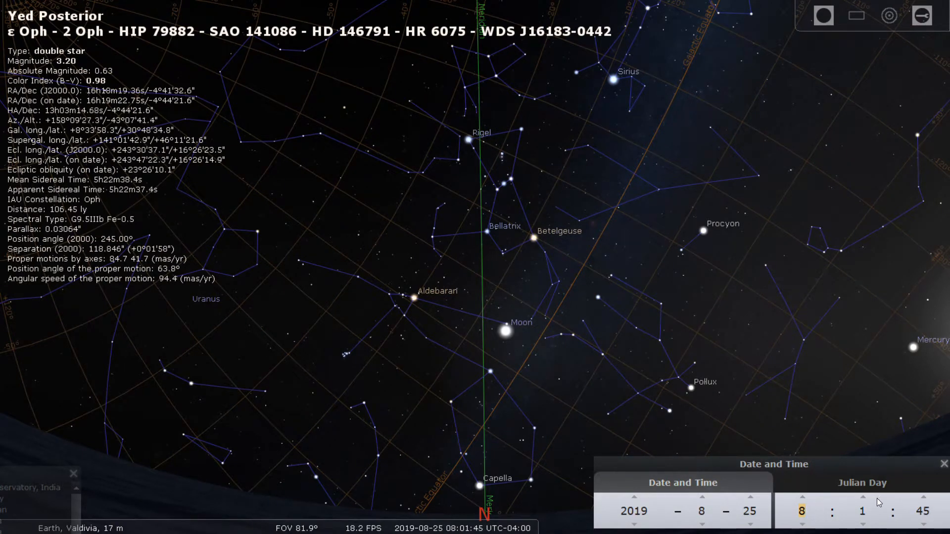
- Advance the time to 8:13 so Orion lines up with the meridian, and clear the star selection
left_click(864, 497)
left_click(864, 498)
left_click(864, 498)
left_click(864, 498)
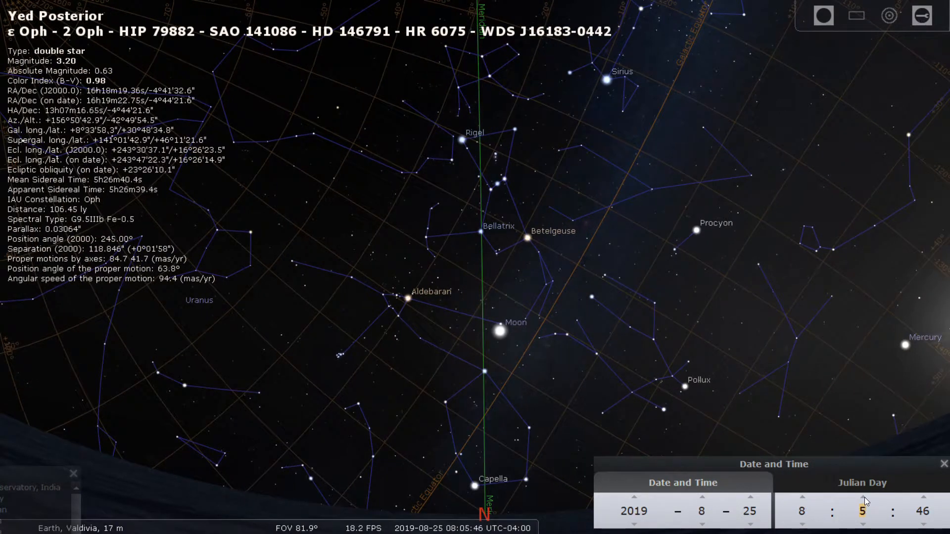
left_click(865, 497)
left_click(864, 498)
left_click(864, 497)
left_click(864, 497)
left_click(864, 498)
left_click(865, 498)
left_click(865, 497)
left_click(864, 498)
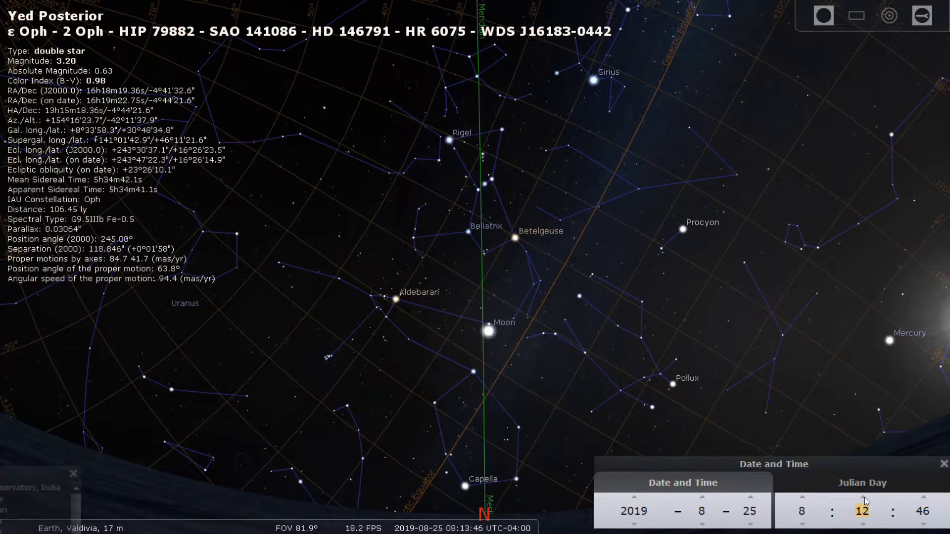
right_click(780, 413)
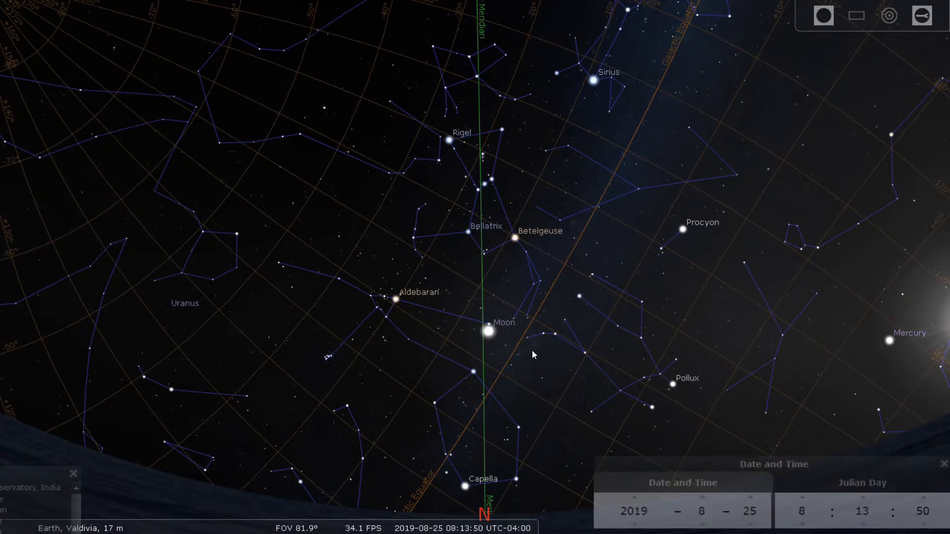
- Inspect the stars χ2 Ori and Rigel in Orion, and clear the selection
left_click(528, 317)
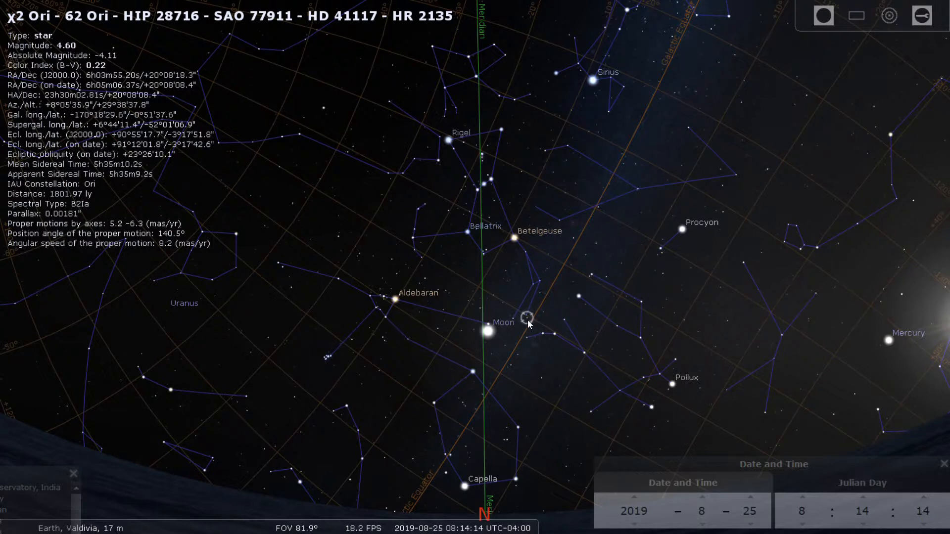
left_click(448, 141)
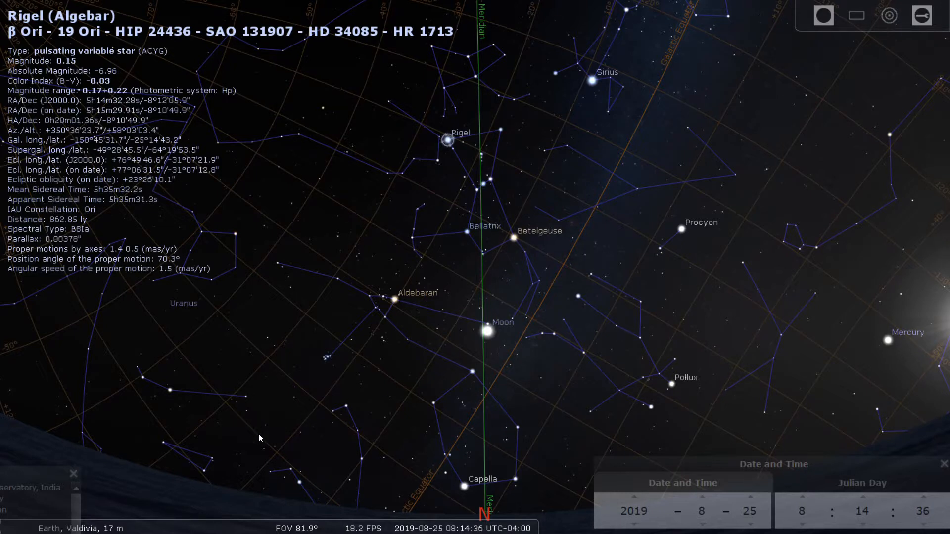
right_click(65, 456)
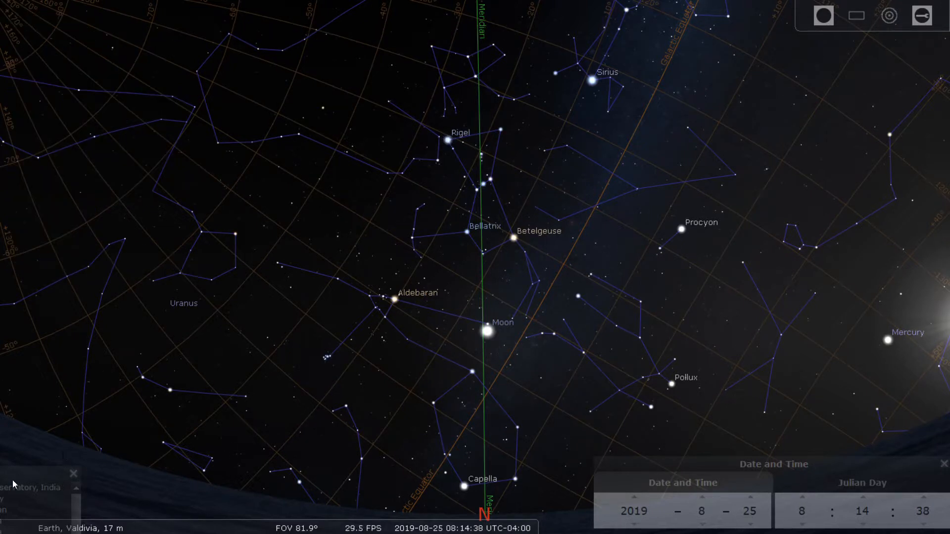
- Display the celestial equator of date in the sky markings, close the view options and clear any star selection
mouse_move(20, 335)
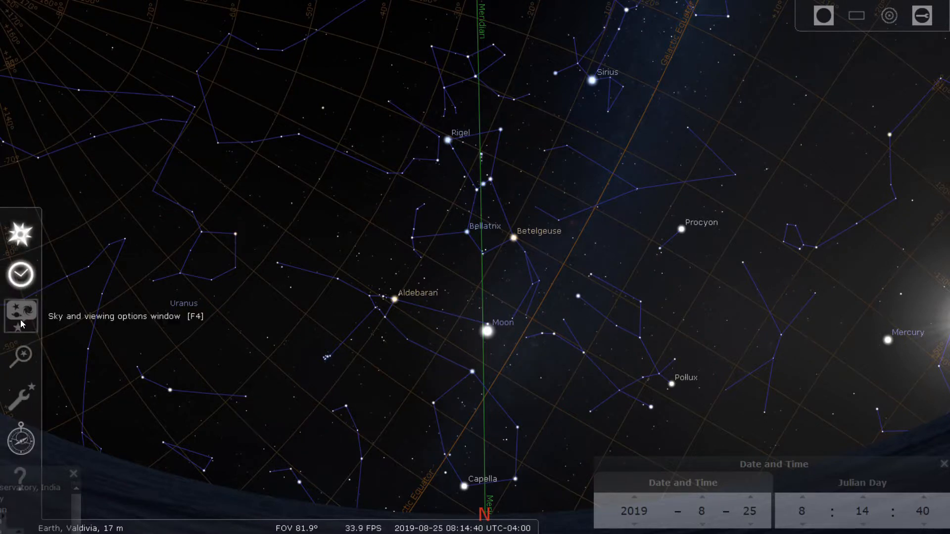
left_click(21, 316)
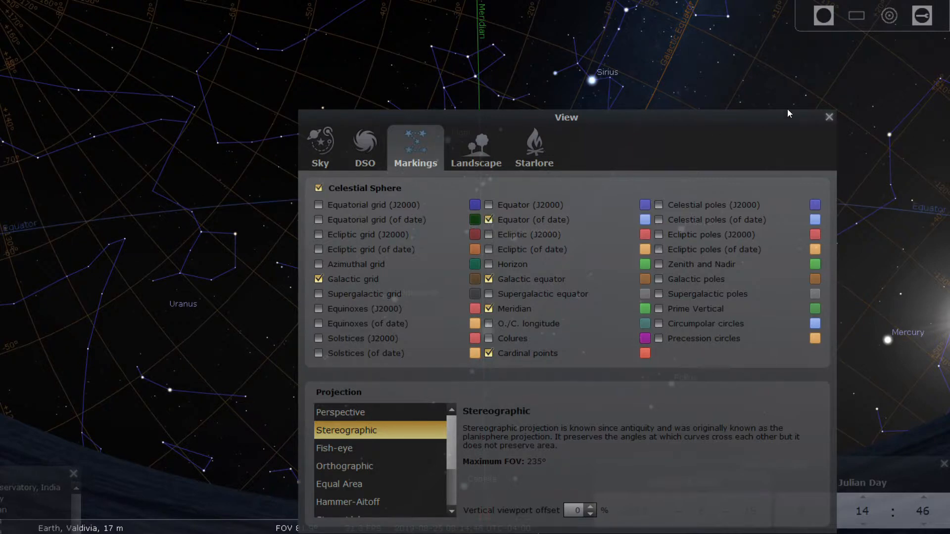
left_click(828, 116)
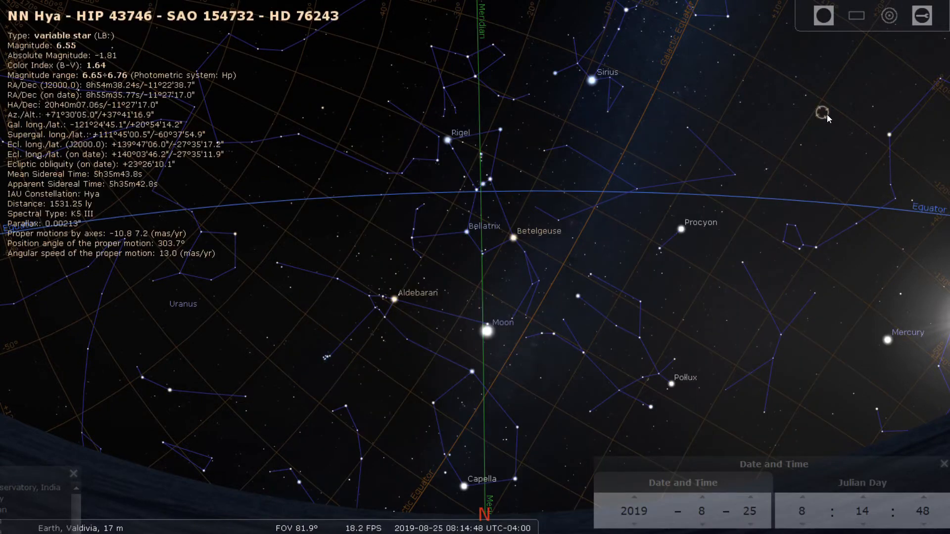
right_click(574, 199)
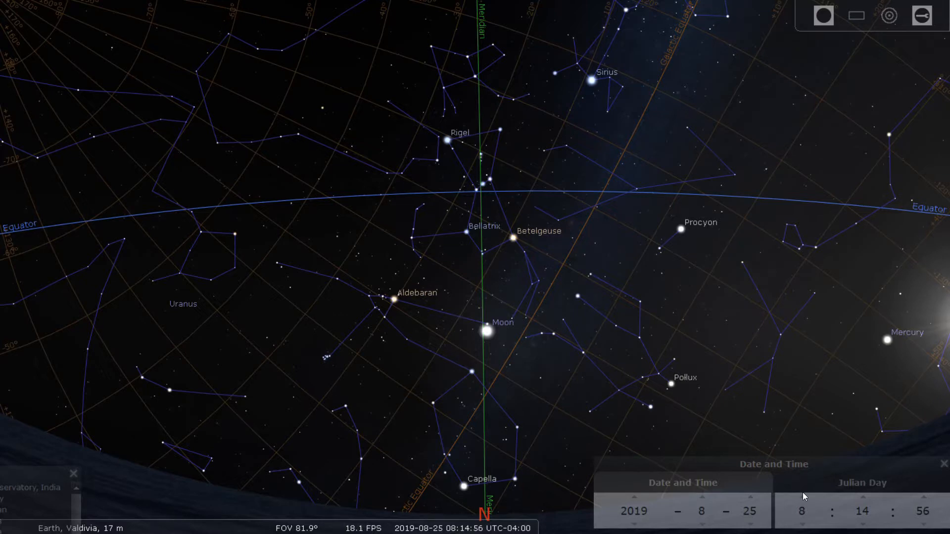
- Advance the minutes of the simulation time to 22
left_click(863, 496)
left_click(863, 496)
left_click(863, 496)
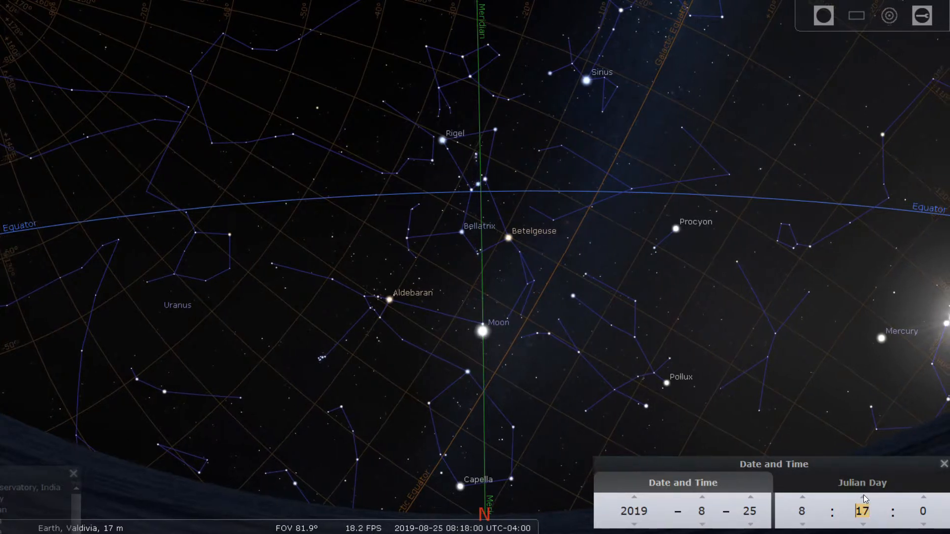
left_click(863, 496)
left_click(864, 496)
left_click(863, 496)
left_click(864, 496)
left_click(863, 496)
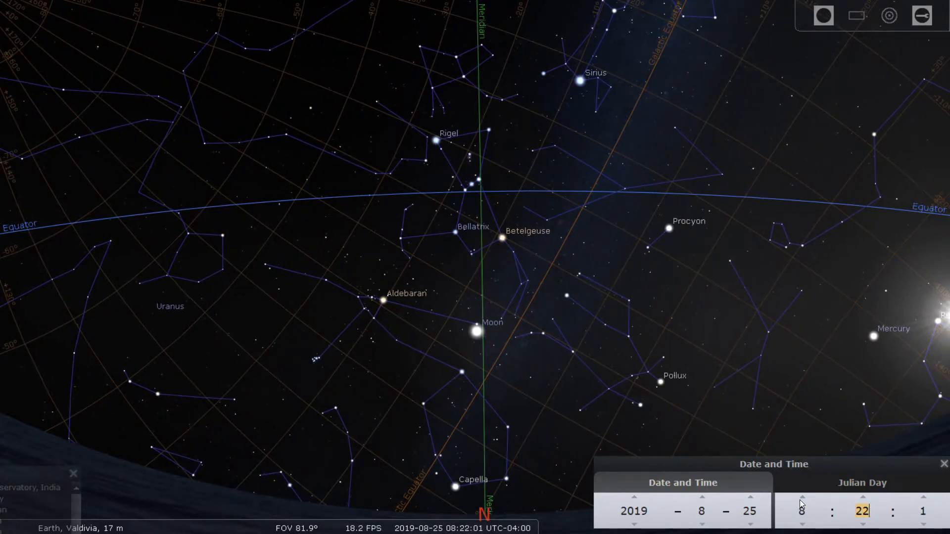
- Advance the time to hour 10 and step it back to hour 8
left_click(806, 495)
left_click(805, 495)
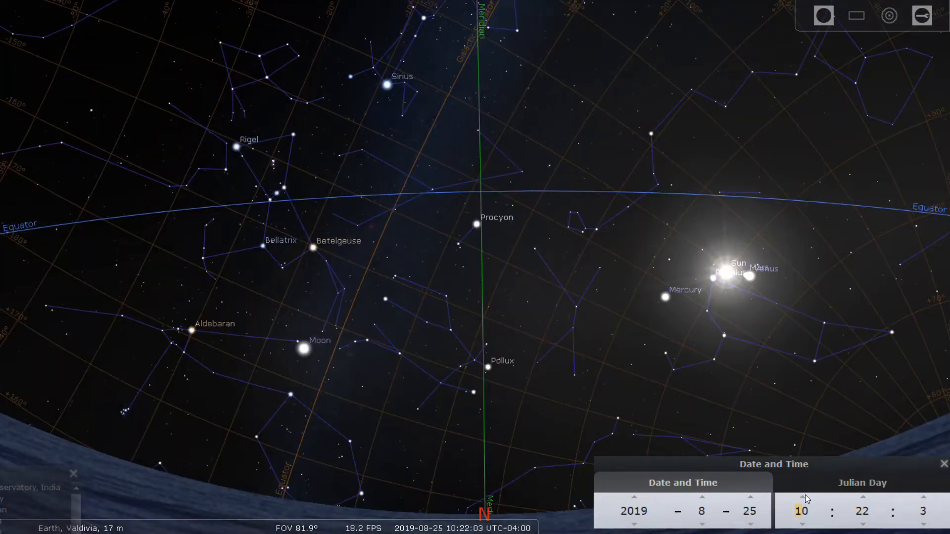
left_click(802, 524)
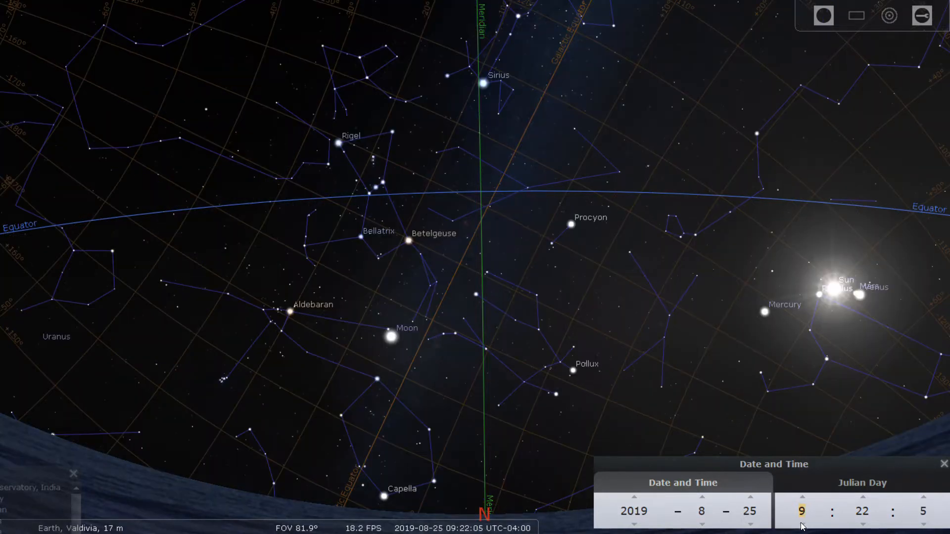
left_click(802, 524)
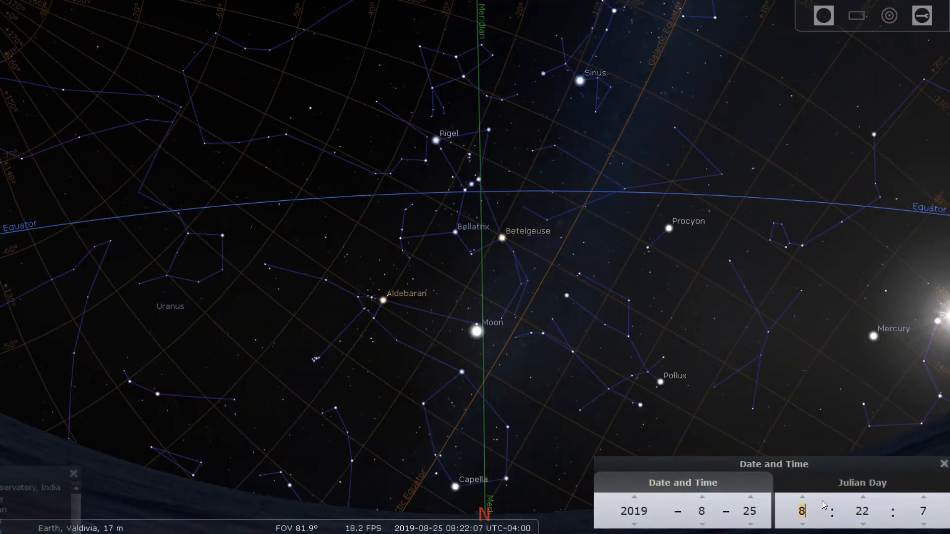
- Advance the time to about 9:30 so Sirius moves past the meridian
left_click(801, 497)
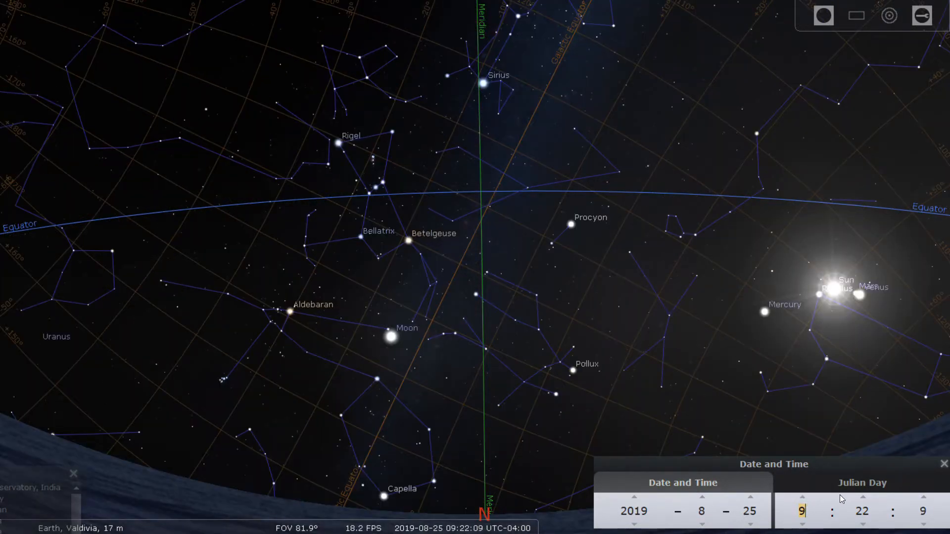
left_click(865, 494)
left_click(865, 494)
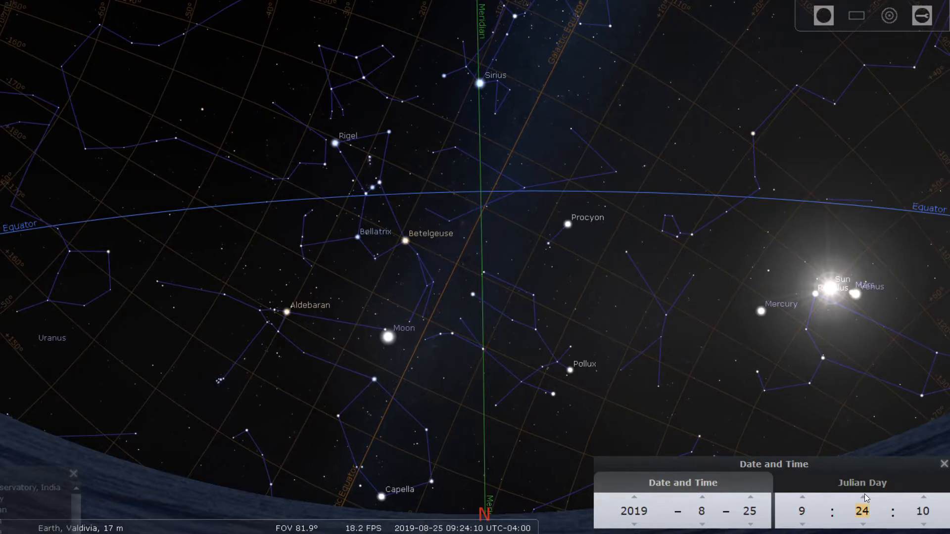
left_click(865, 494)
left_click(865, 493)
left_click(865, 494)
left_click(865, 494)
left_click(865, 494)
left_click(865, 494)
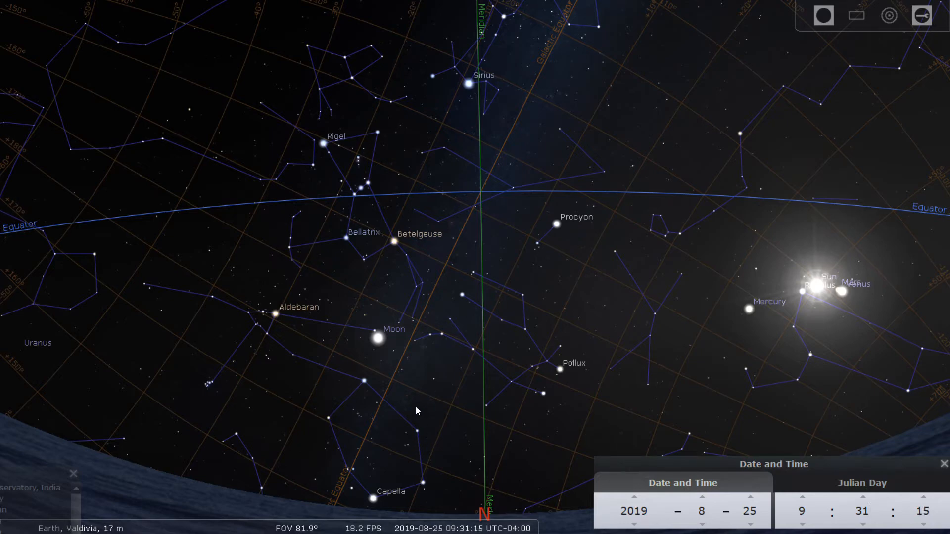
- Turn the view from Orion along the galactic equator past Sirius and Canopus to the Southern Cross
left_click_drag(390, 380, 141, 298)
left_click_drag(709, 166, 766, 377)
left_click_drag(682, 285, 814, 354)
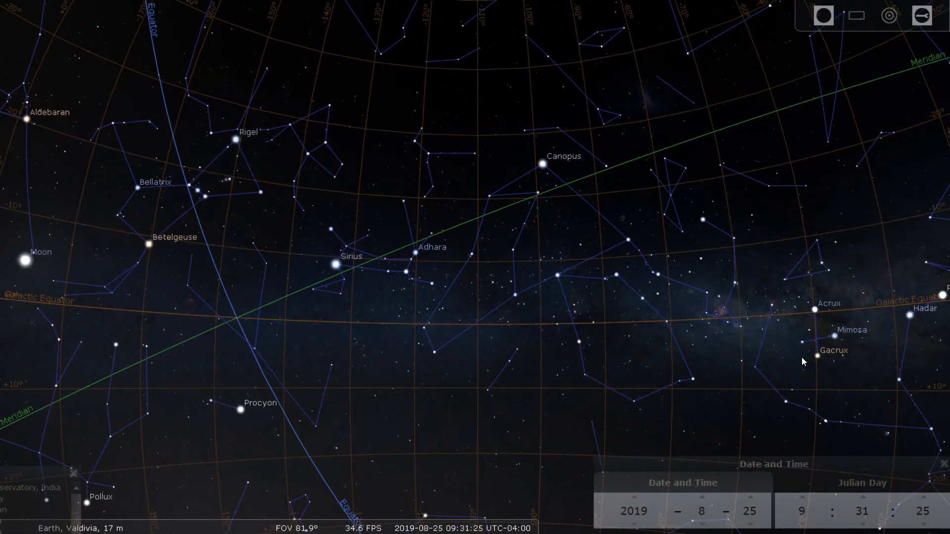